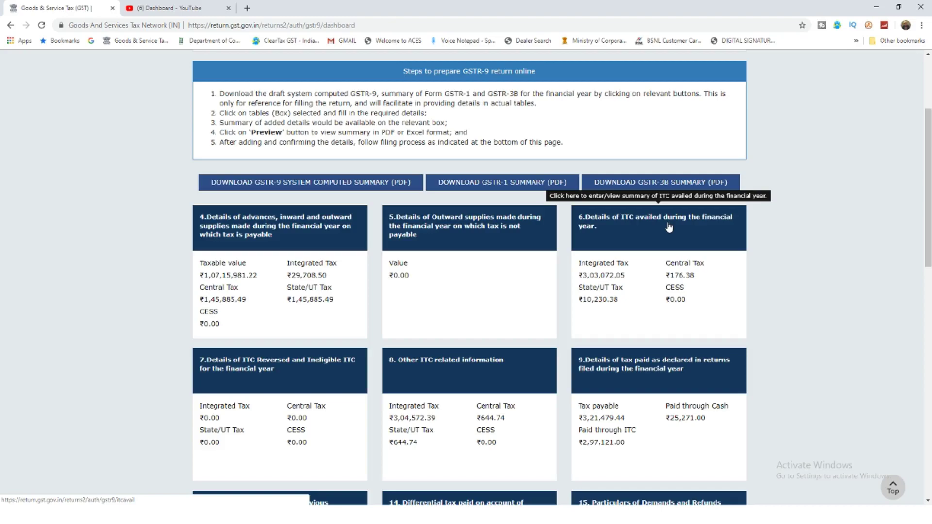
# Open table 6, Details of ITC availed during the financial year, and look over its rows.
pyautogui.click(669, 228)
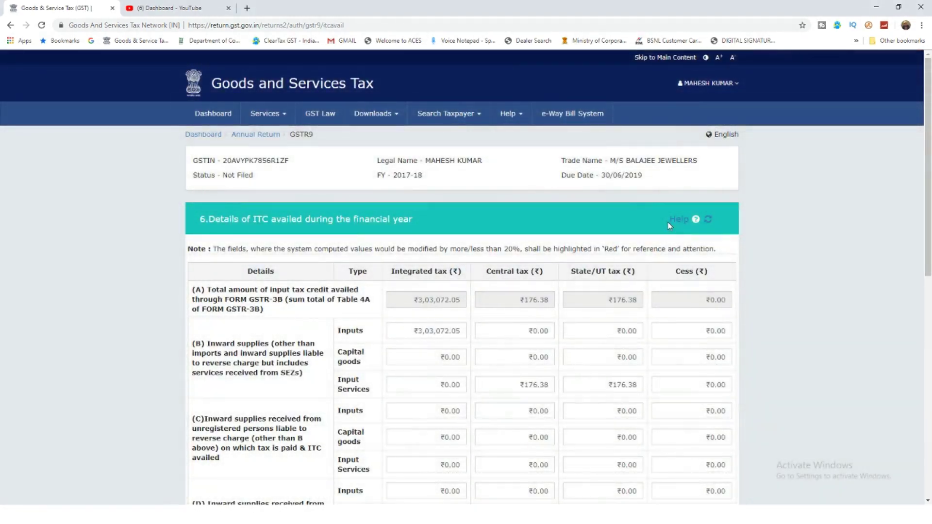
pyautogui.scroll(-3, 656, 233)
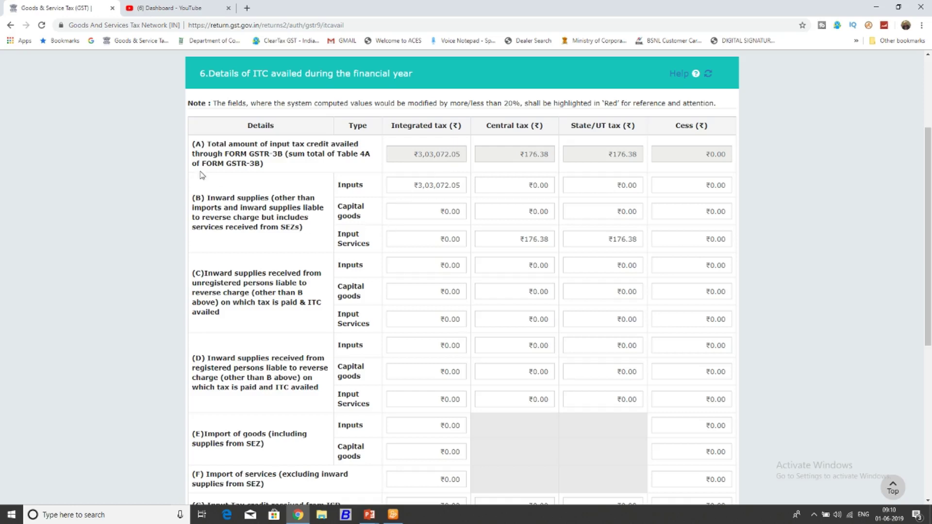
pyautogui.scroll(-1, 242, 266)
pyautogui.scroll(-2, 242, 266)
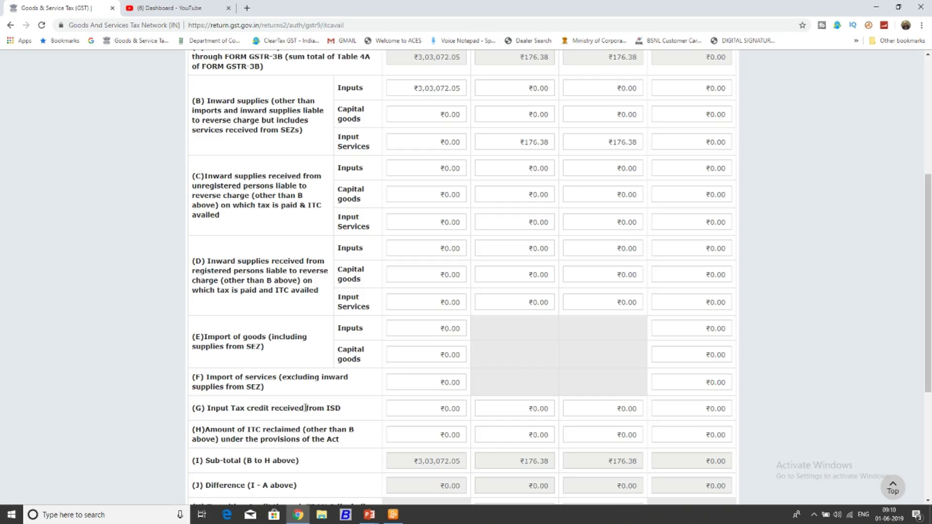
pyautogui.scroll(3, 306, 408)
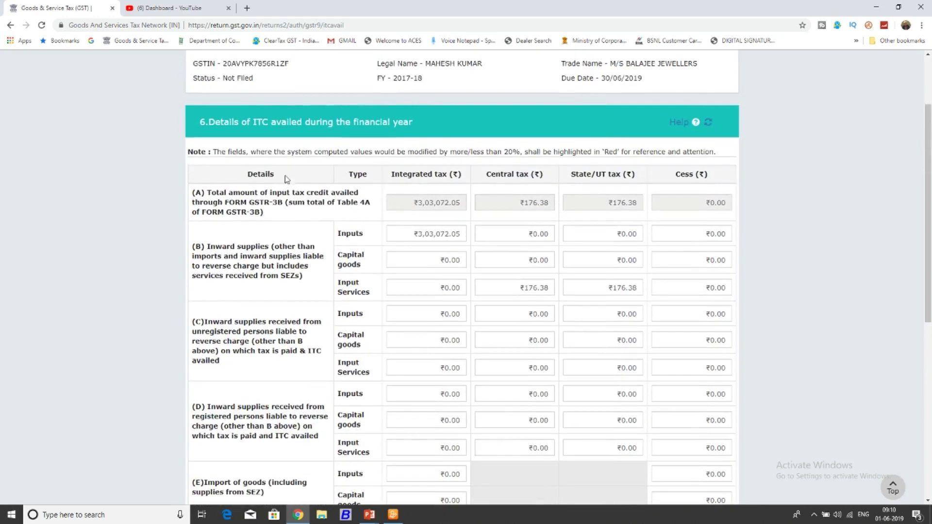
# Read the table 6 heading and the row B description of inward supplies, including services received from SEZs.
pyautogui.moveTo(234, 116); pyautogui.dragTo(352, 136)
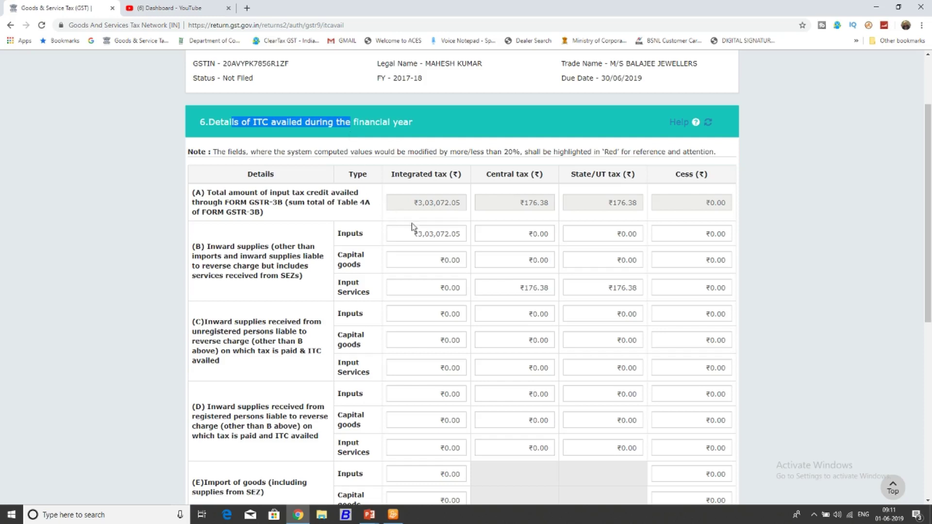
pyautogui.click(209, 246)
pyautogui.moveTo(208, 246); pyautogui.dragTo(273, 247)
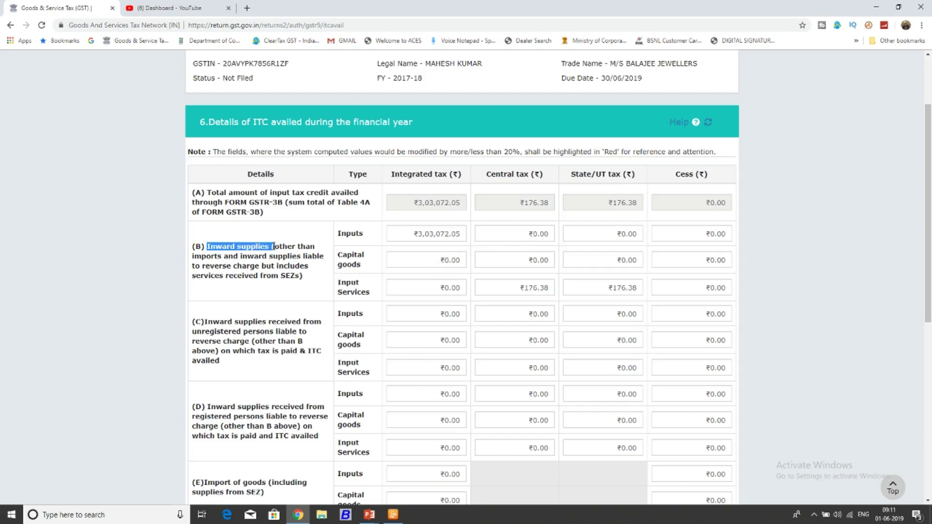
pyautogui.moveTo(205, 256); pyautogui.dragTo(310, 268)
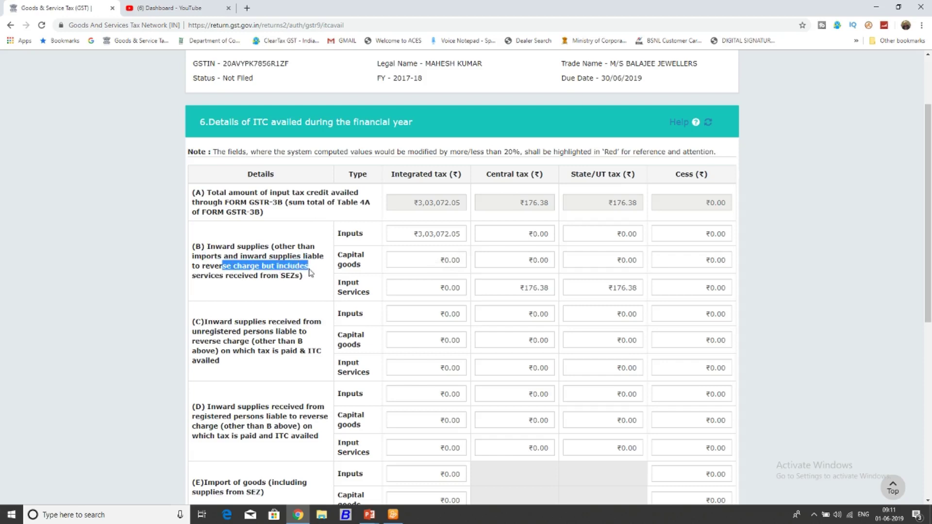
pyautogui.moveTo(208, 276); pyautogui.dragTo(296, 281)
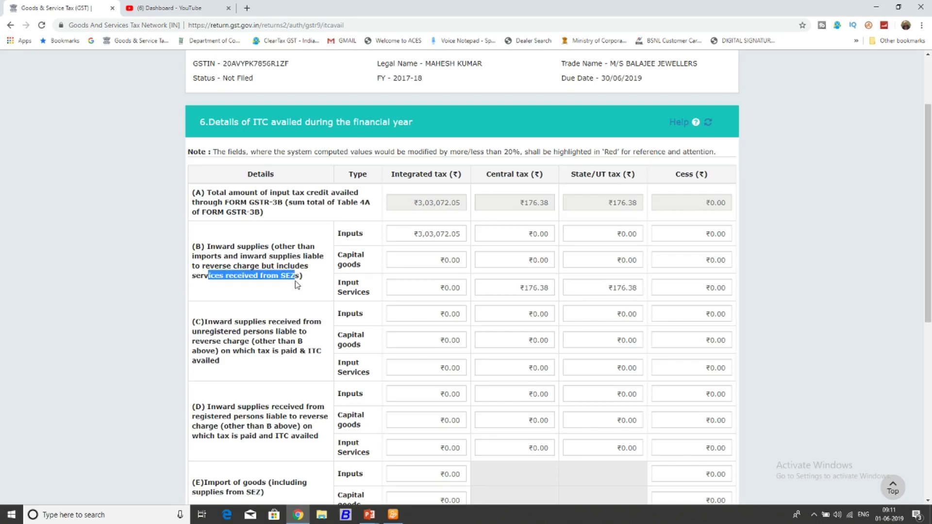
pyautogui.click(387, 253)
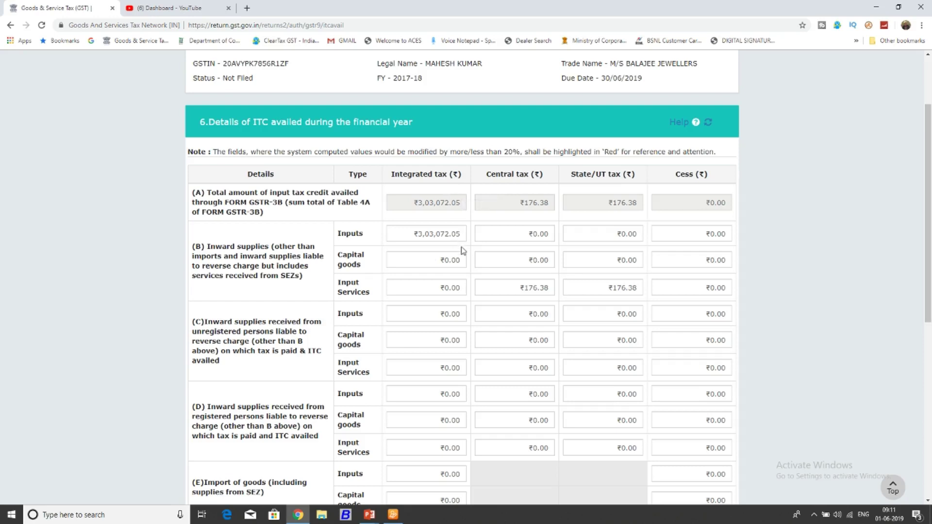
# Check the row J difference between sub-total I and the row A credit availed through GSTR-3B.
pyautogui.scroll(-1, 464, 264)
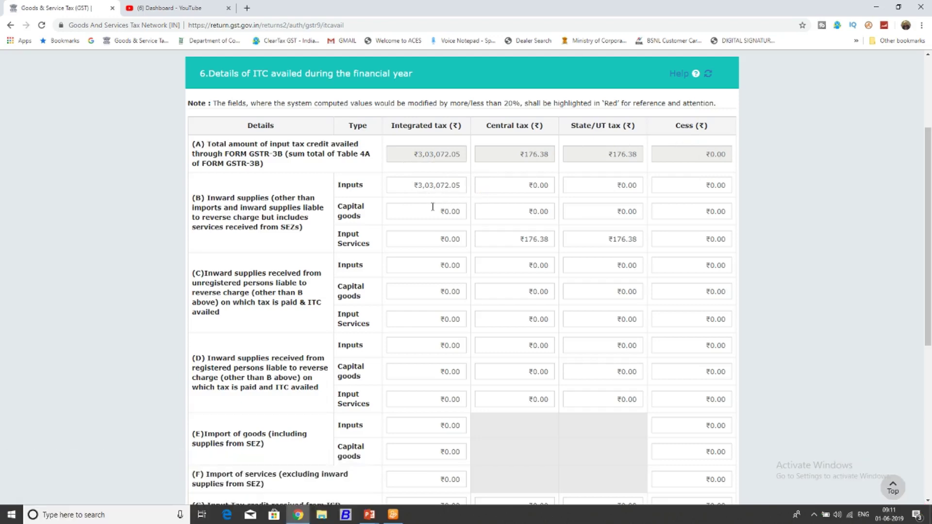
pyautogui.scroll(-5, 409, 253)
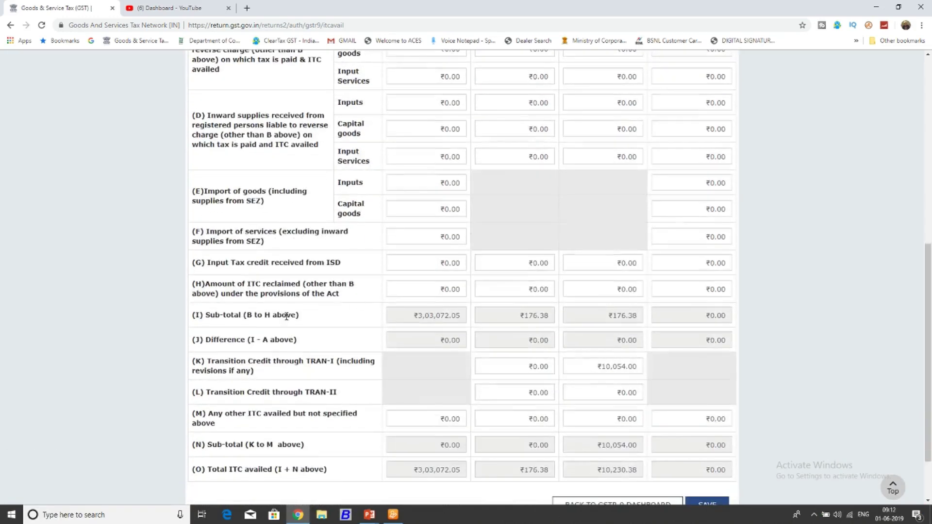
pyautogui.moveTo(192, 340); pyautogui.dragTo(447, 342)
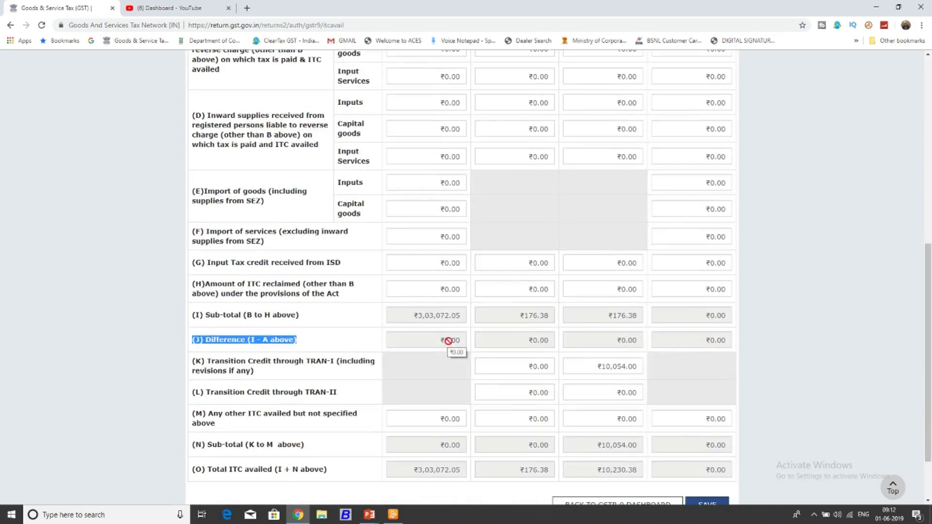
pyautogui.click(449, 339)
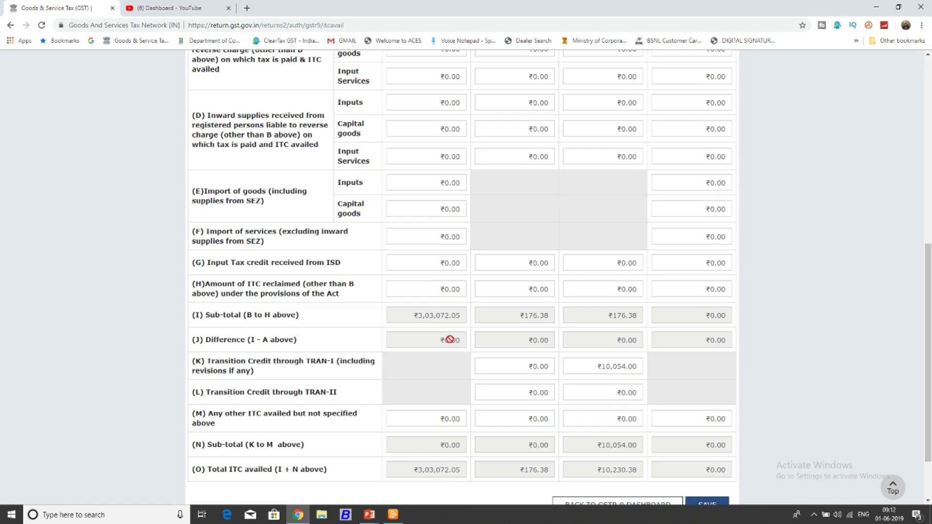
pyautogui.scroll(6, 449, 339)
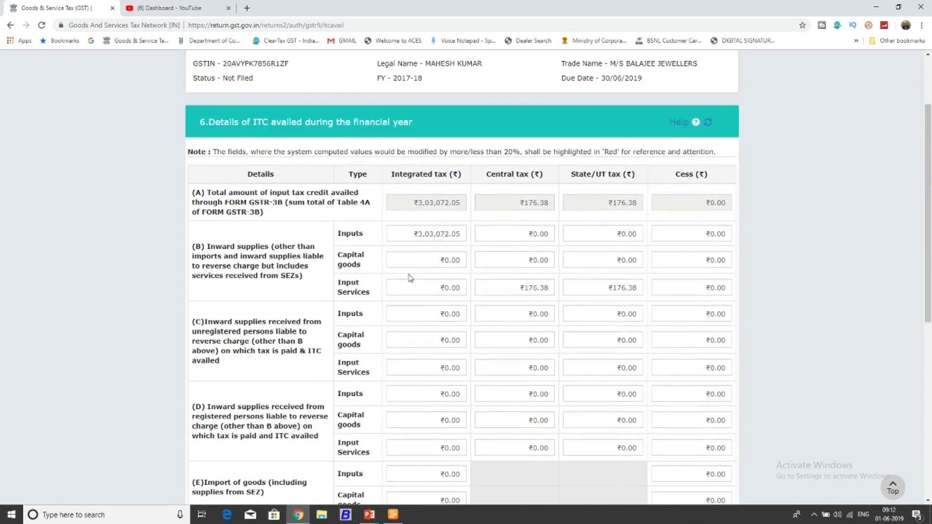
# Examine row C on reverse-charge supplies from unregistered persons, its Inputs integrated tax field, and the row A integrated tax total.
pyautogui.scroll(-2, 407, 282)
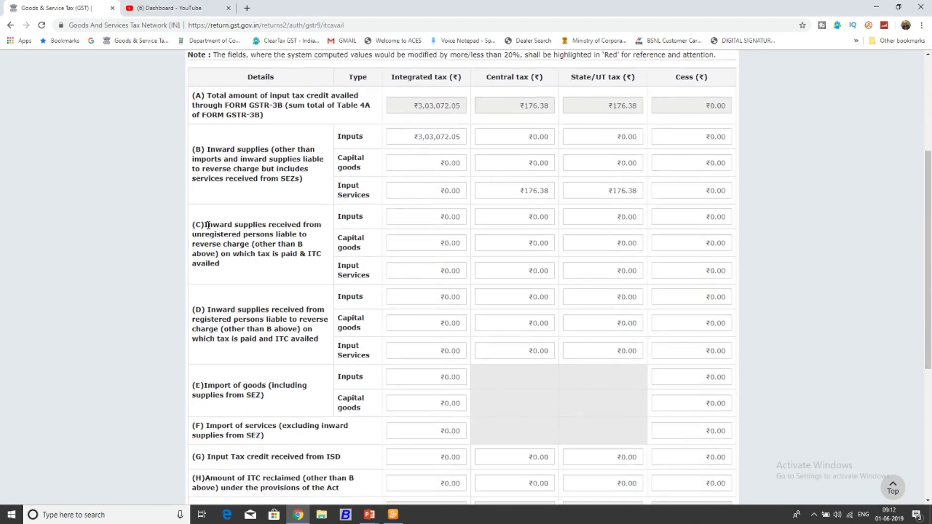
pyautogui.moveTo(208, 225); pyautogui.dragTo(312, 226)
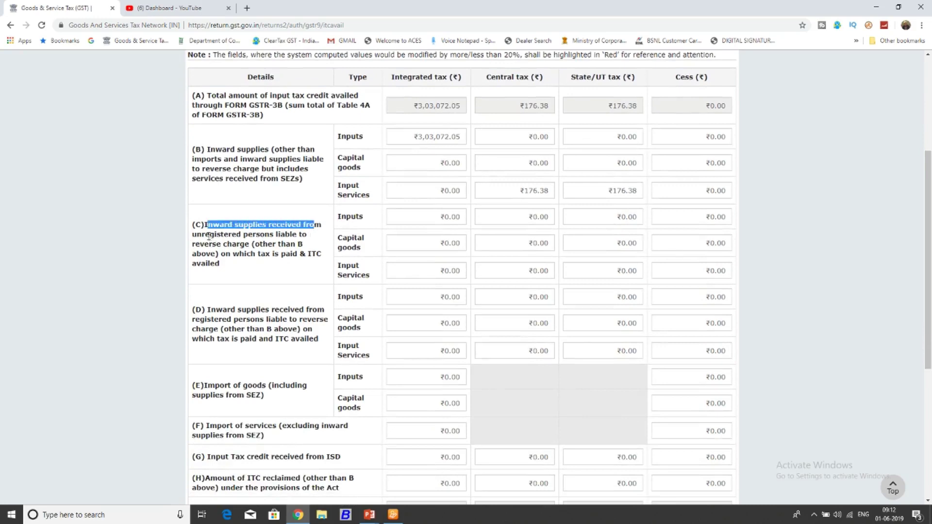
pyautogui.moveTo(209, 235); pyautogui.dragTo(302, 235)
pyautogui.moveTo(195, 244); pyautogui.dragTo(250, 246)
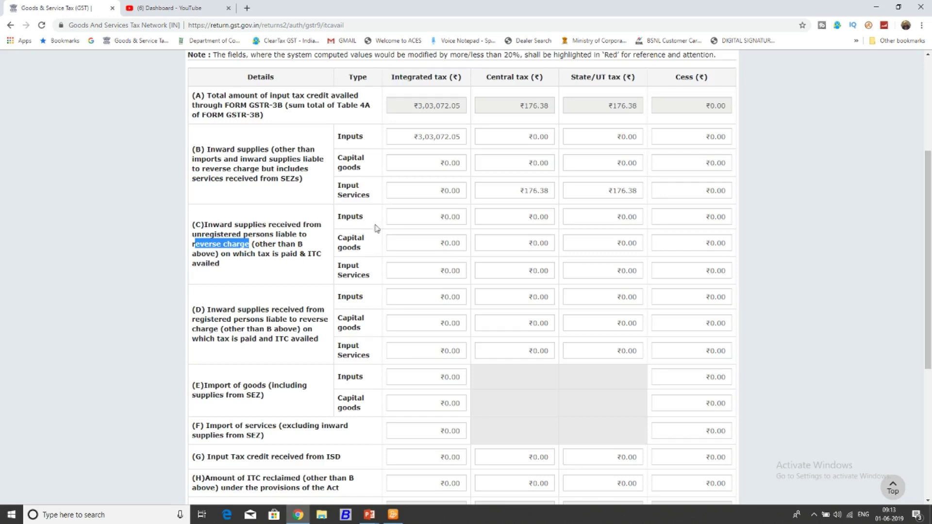
pyautogui.click(396, 215)
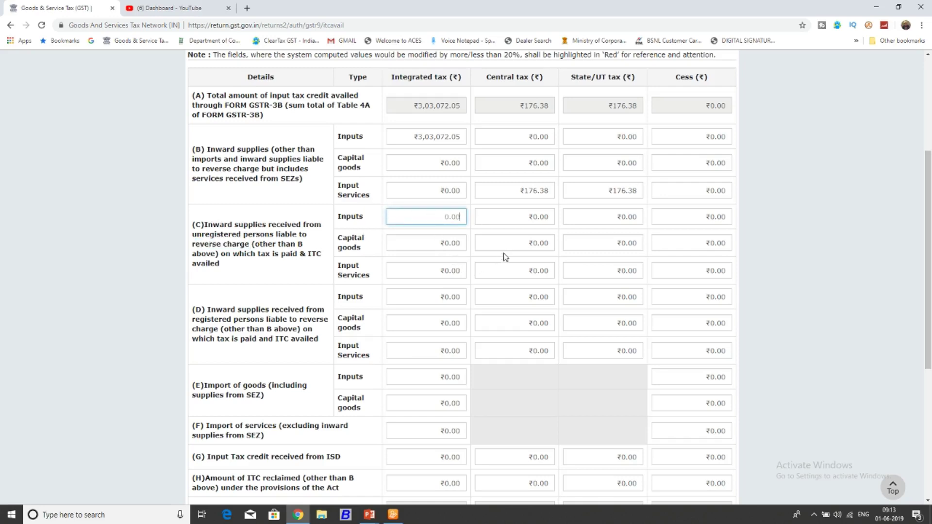
pyautogui.click(373, 224)
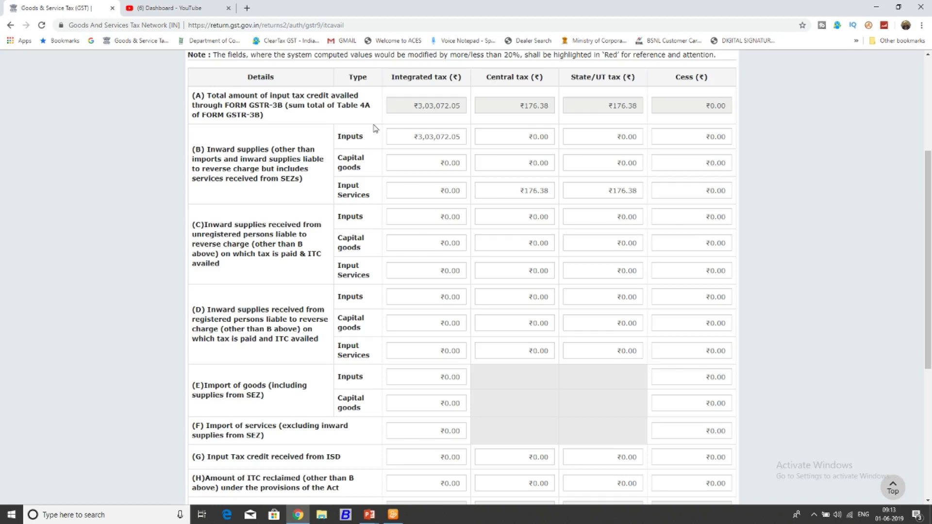
pyautogui.moveTo(412, 105); pyautogui.dragTo(475, 103)
# Examine row D on reverse-charge supplies from registered persons and rows E and F on imports of goods and services.
pyautogui.scroll(-1, 229, 280)
pyautogui.moveTo(210, 262); pyautogui.dragTo(299, 281)
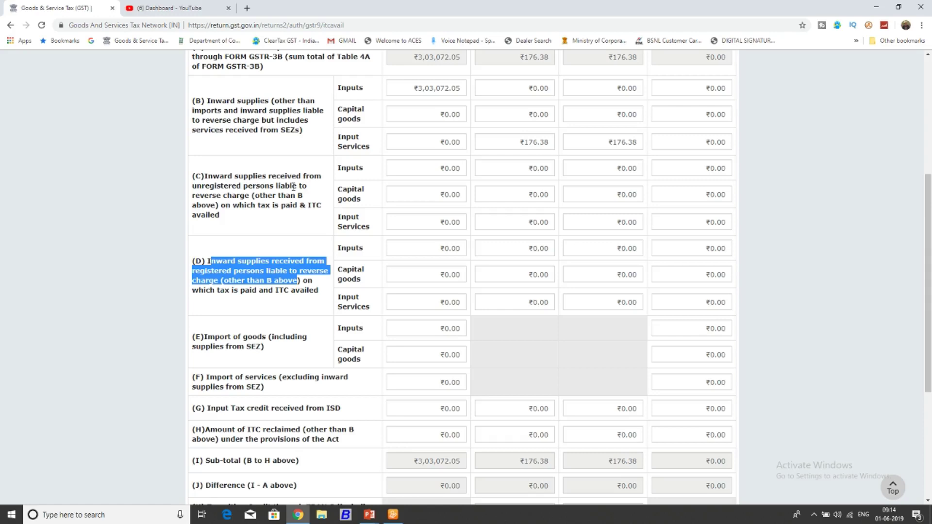
pyautogui.scroll(-2, 271, 194)
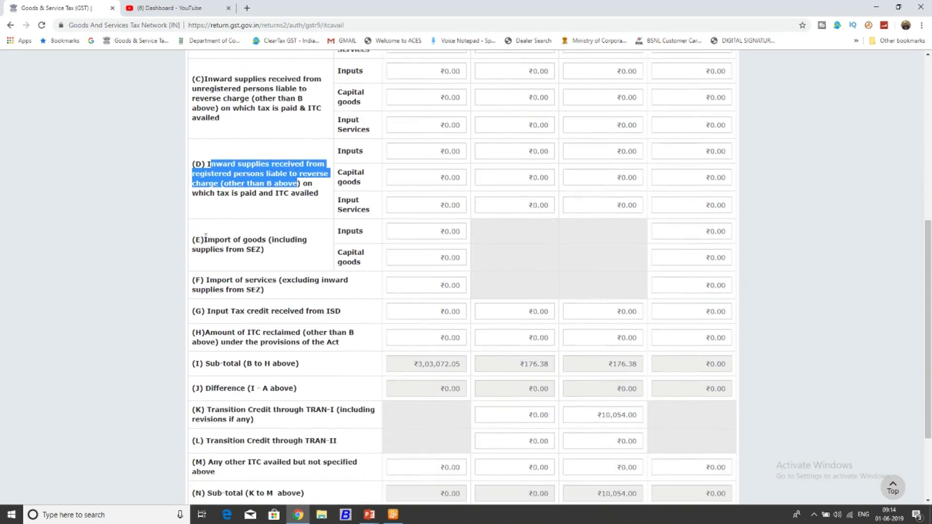
pyautogui.moveTo(204, 240); pyautogui.dragTo(297, 239)
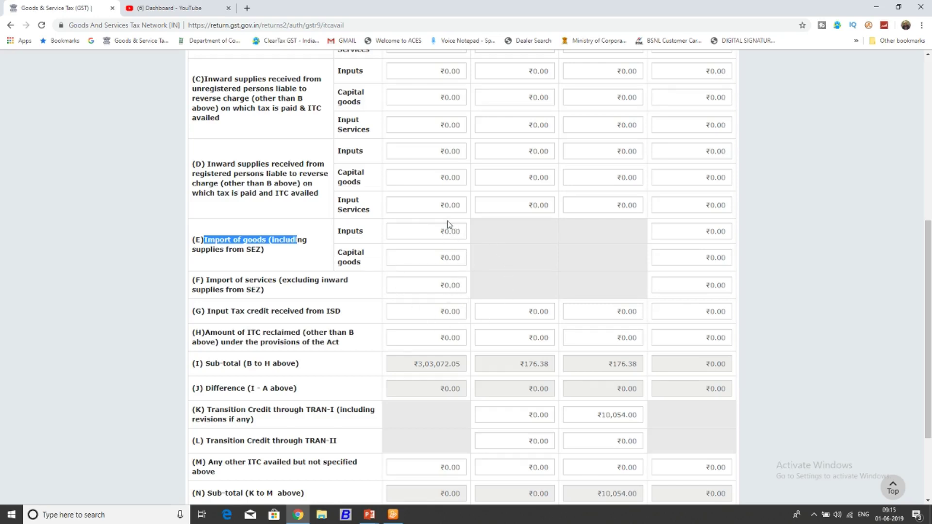
pyautogui.scroll(-1, 445, 225)
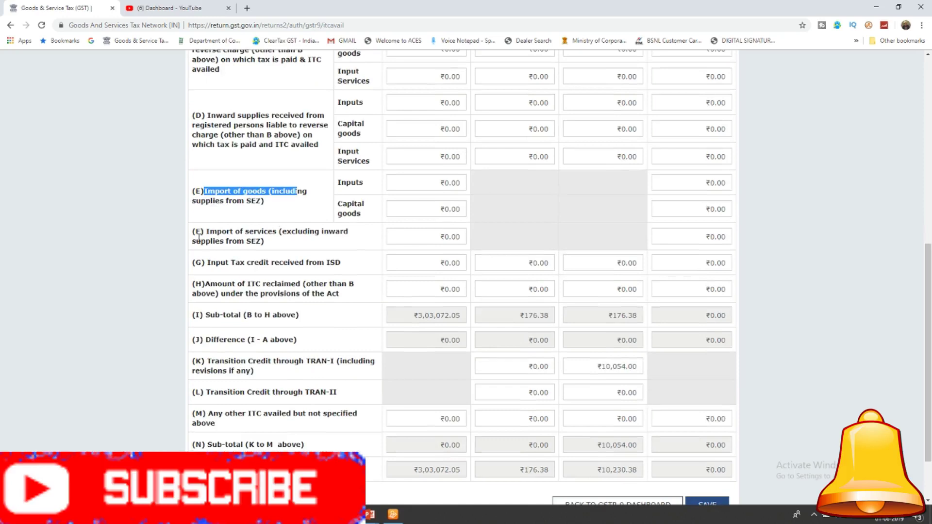
pyautogui.moveTo(203, 232); pyautogui.dragTo(288, 235)
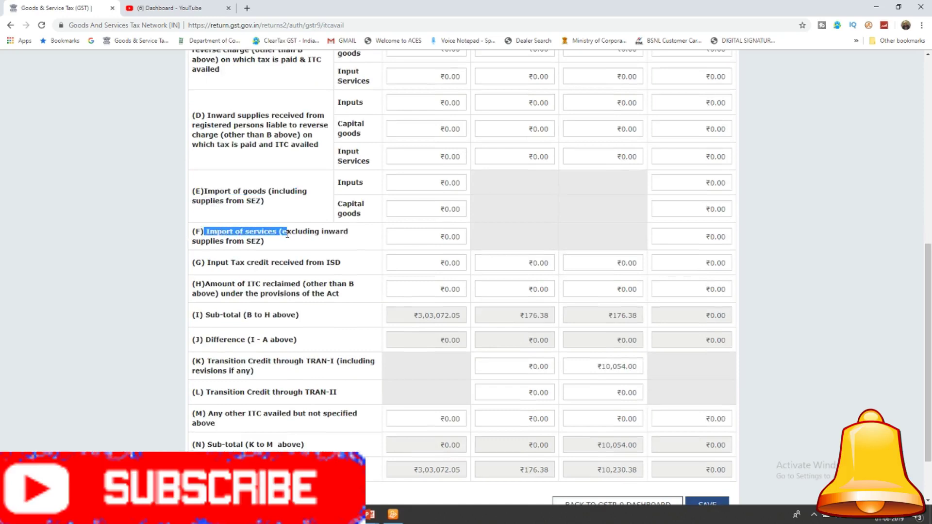
pyautogui.click(418, 238)
pyautogui.click(592, 217)
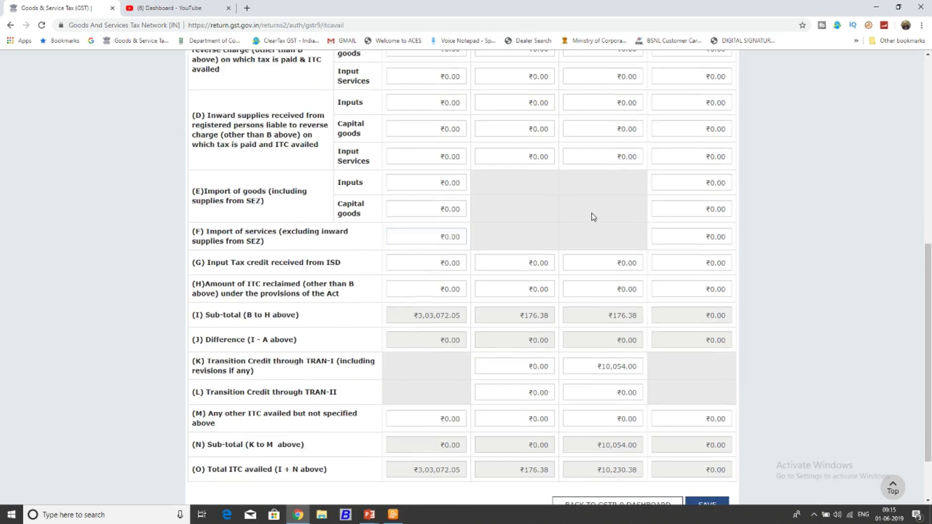
# Inspect the tax fields of row G, Input Tax credit received from ISD, without entering amounts.
pyautogui.scroll(-1, 592, 216)
pyautogui.click(425, 214)
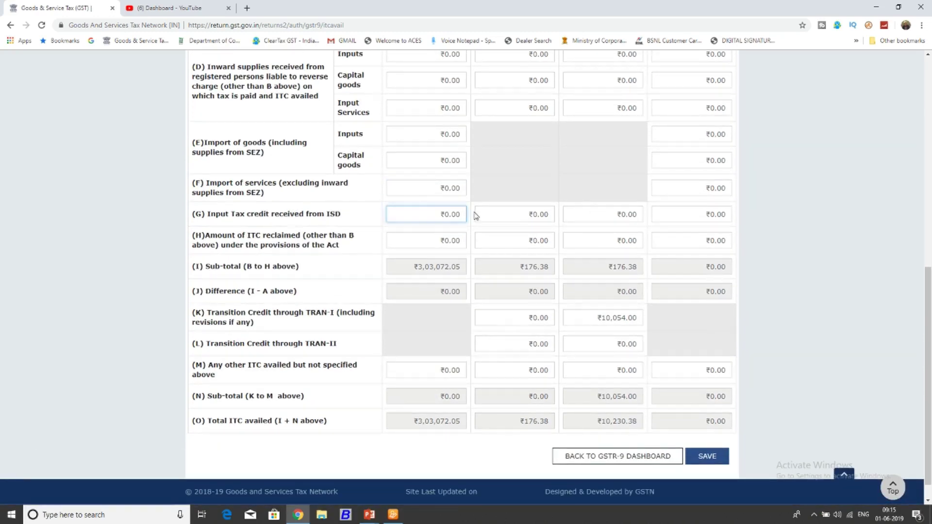
pyautogui.click(544, 213)
pyautogui.click(567, 211)
pyautogui.click(583, 170)
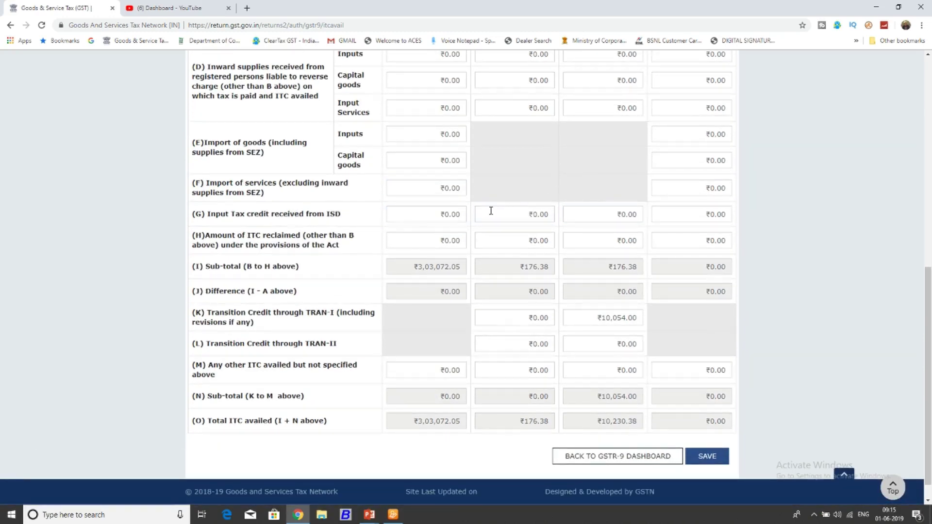
pyautogui.click(428, 212)
pyautogui.click(536, 212)
pyautogui.click(561, 193)
# Review the sub-total in row I and the difference (I - A above) in row J.
pyautogui.scroll(-1, 316, 262)
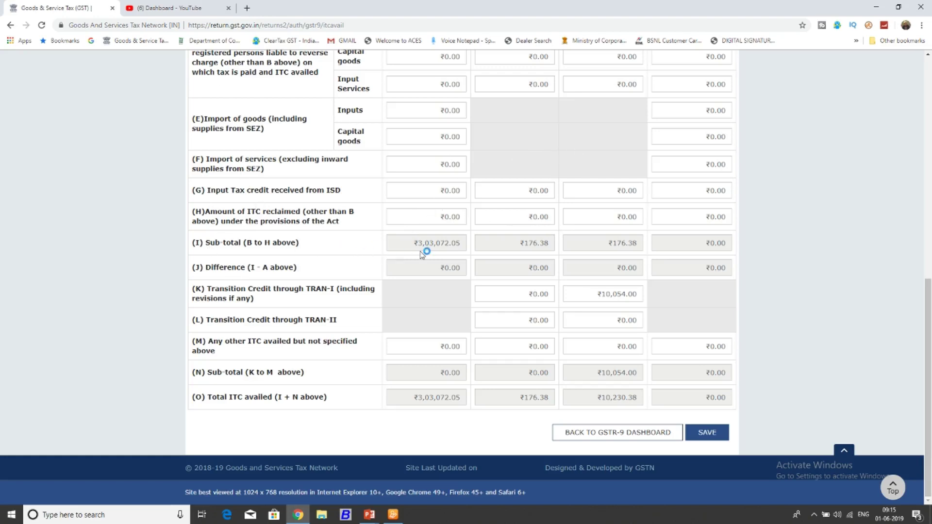
pyautogui.scroll(4, 254, 171)
pyautogui.scroll(-2, 306, 293)
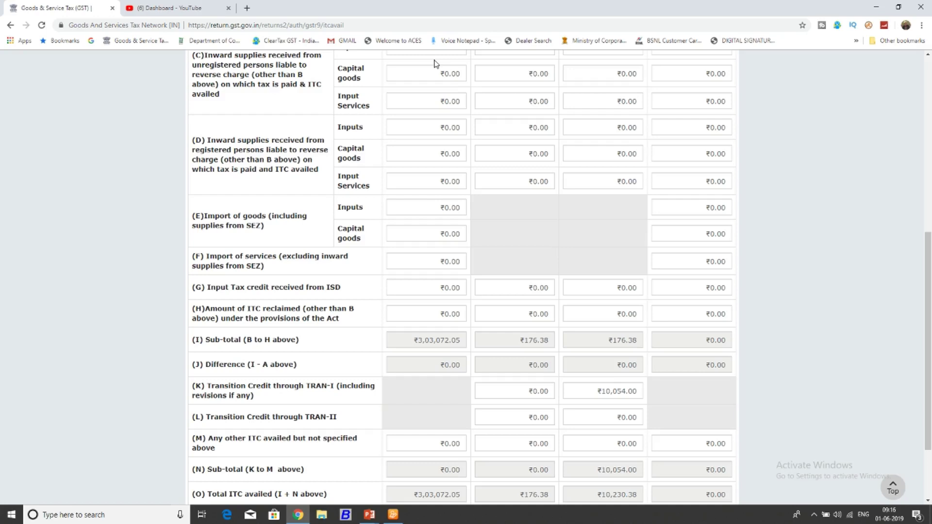
pyautogui.scroll(-3, 435, 63)
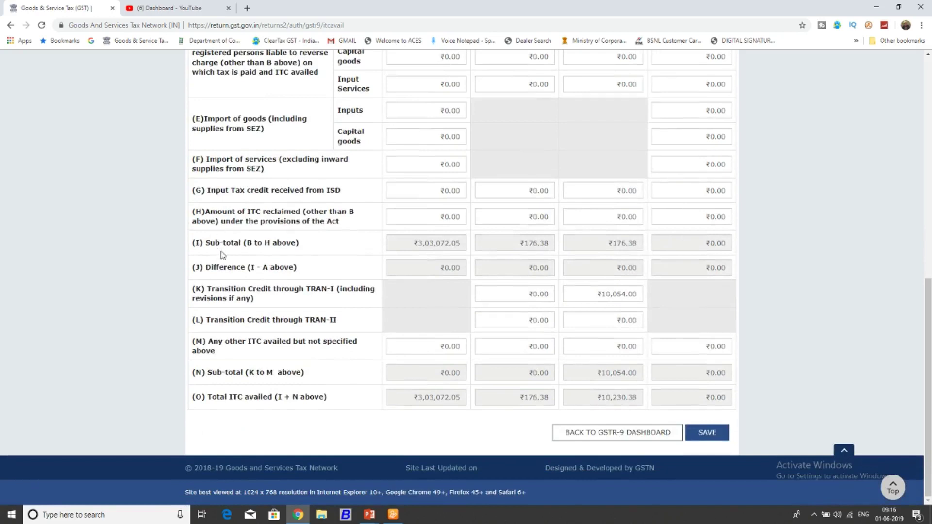
pyautogui.moveTo(207, 269); pyautogui.dragTo(308, 270)
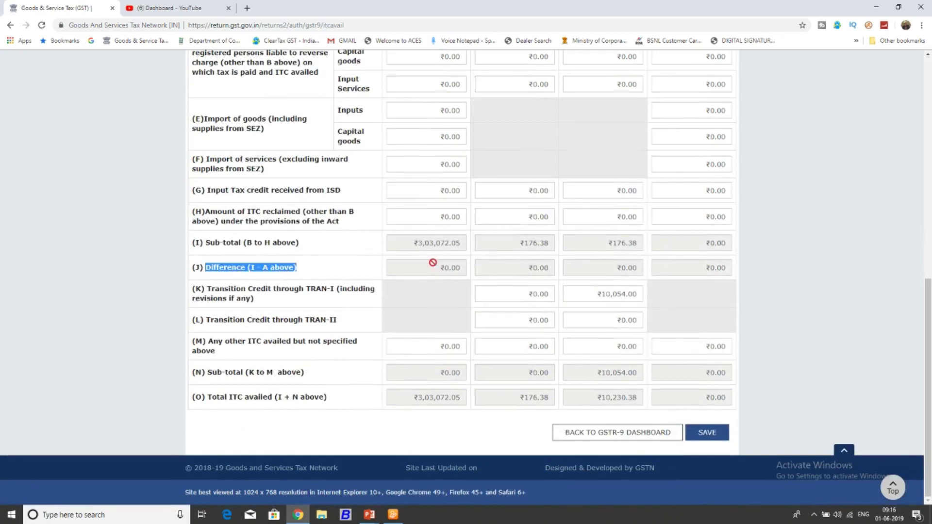
pyautogui.click(447, 267)
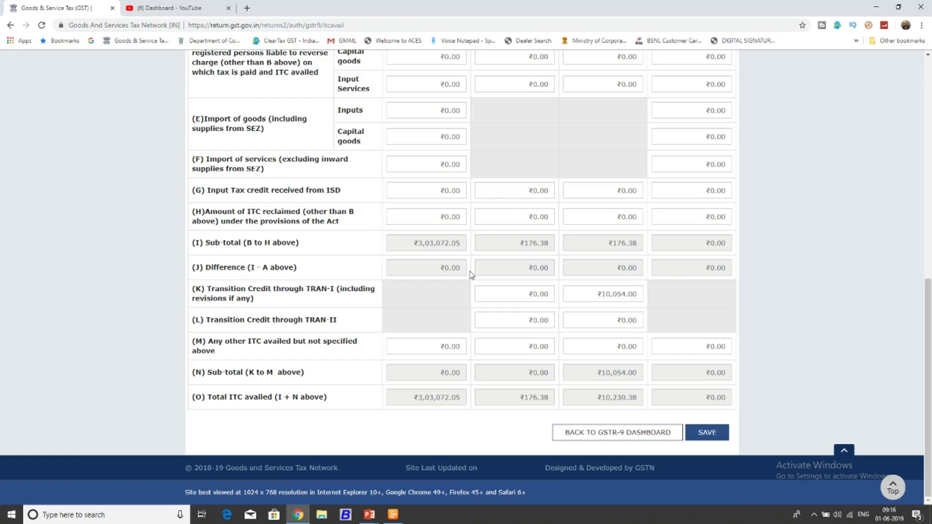
# Open the help for table 6, read the 6B guidance on Table 4(A)(5) of FORM GSTR-3B, and close it.
pyautogui.scroll(9, 534, 242)
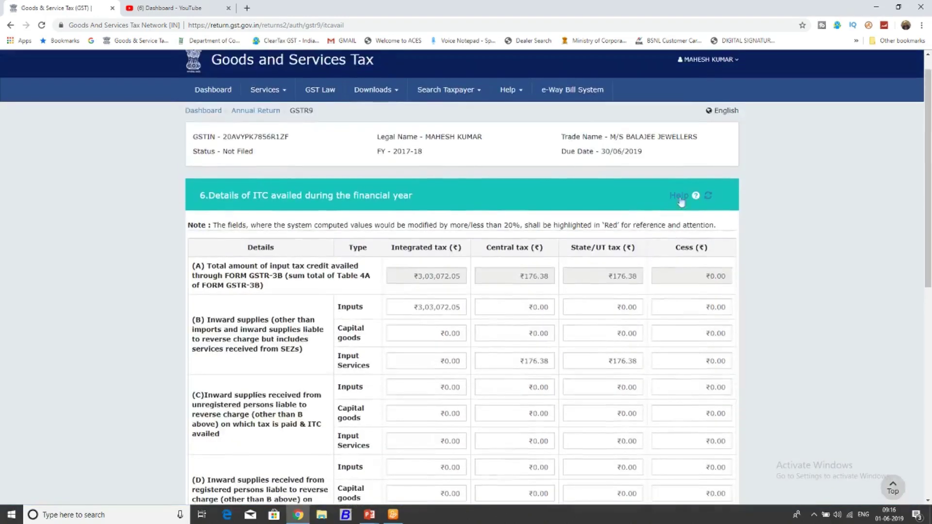
pyautogui.click(680, 197)
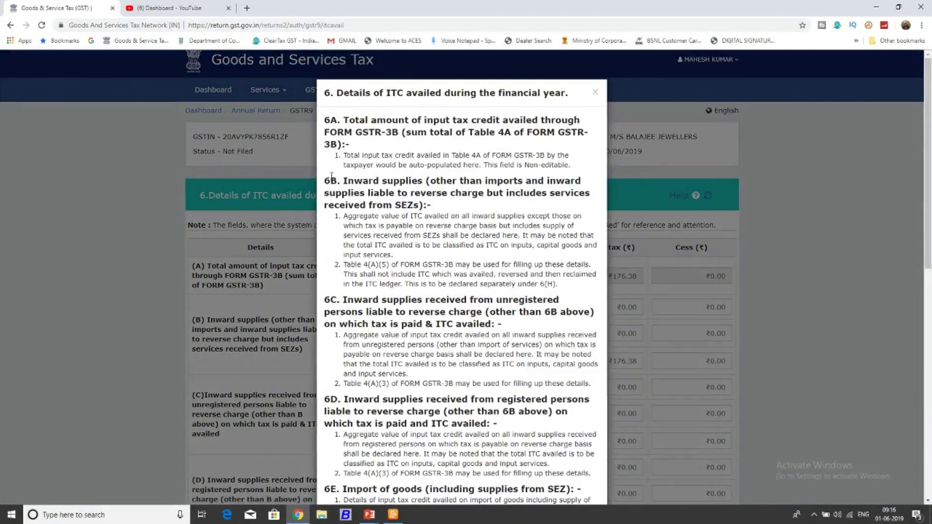
pyautogui.moveTo(345, 265); pyautogui.dragTo(560, 267)
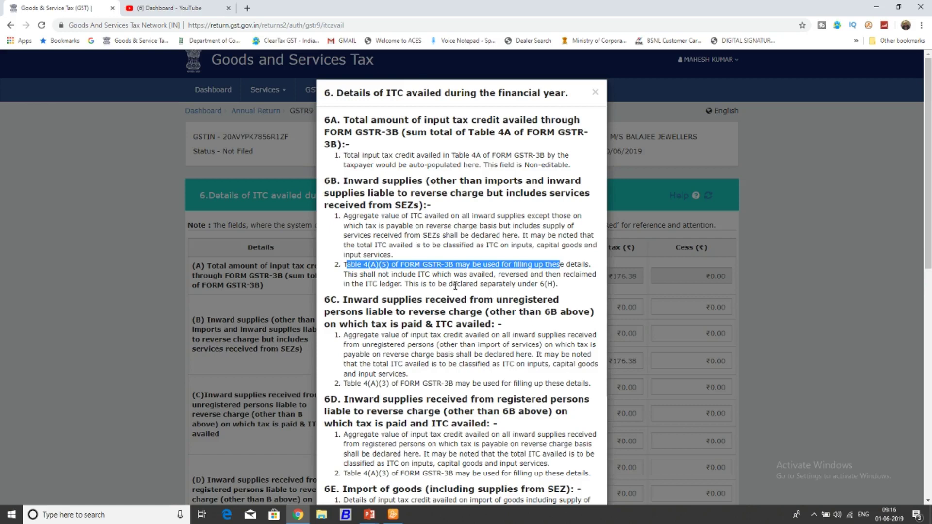
pyautogui.moveTo(453, 264); pyautogui.dragTo(467, 266)
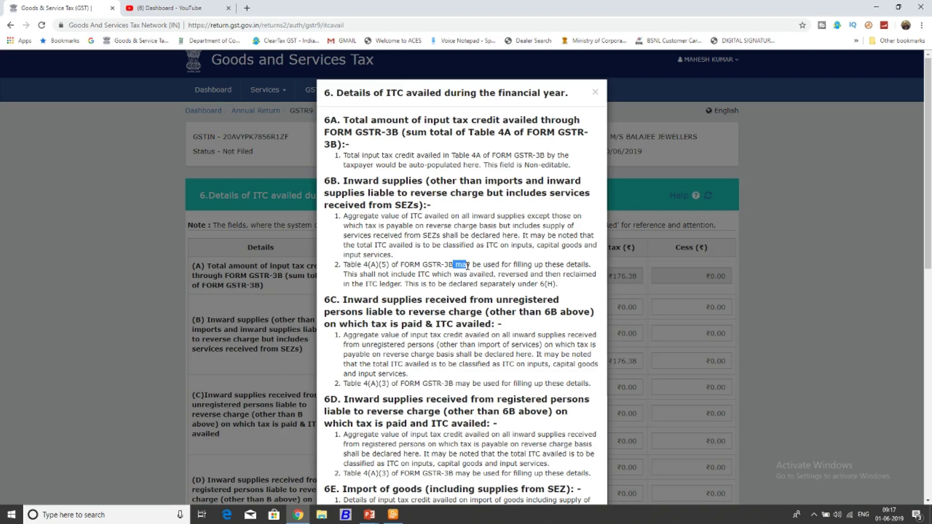
pyautogui.press('Escape')
# Look through rows A to O of the ITC table again.
pyautogui.scroll(-4, 369, 275)
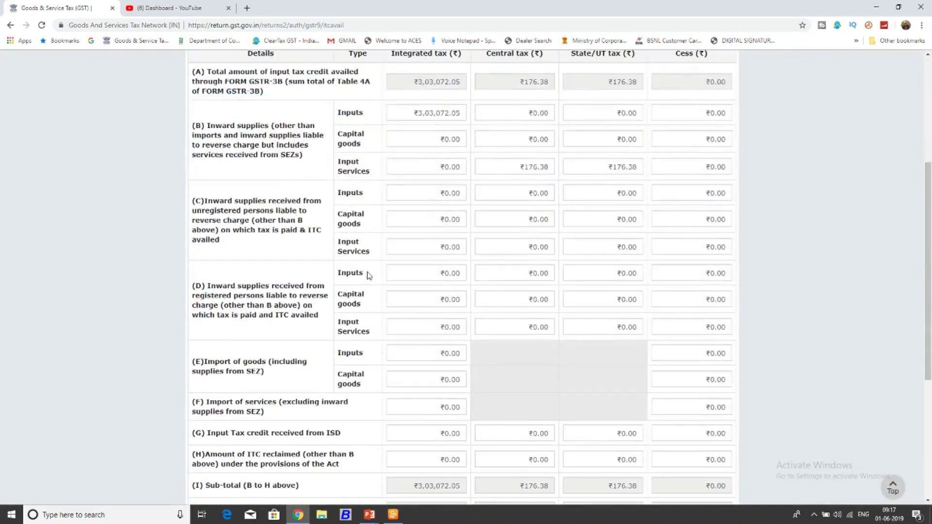
pyautogui.scroll(-3, 368, 276)
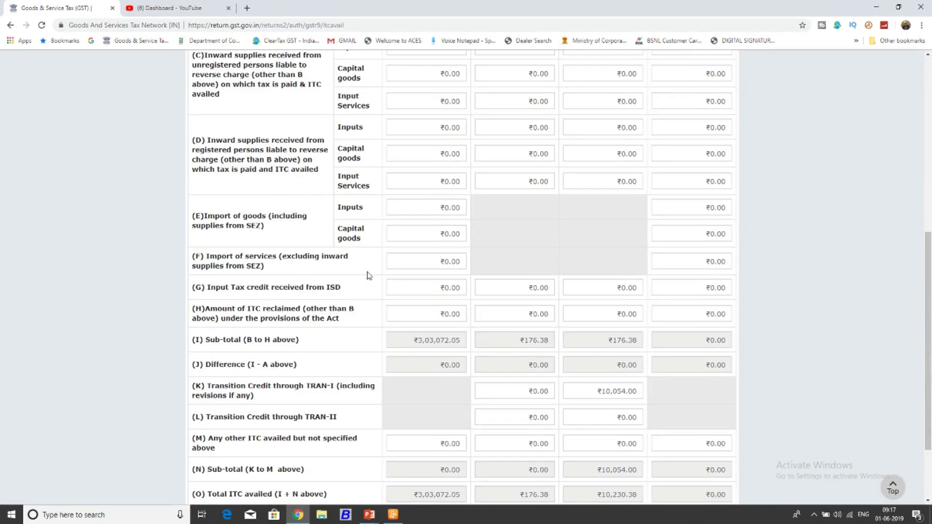
pyautogui.scroll(1, 508, 115)
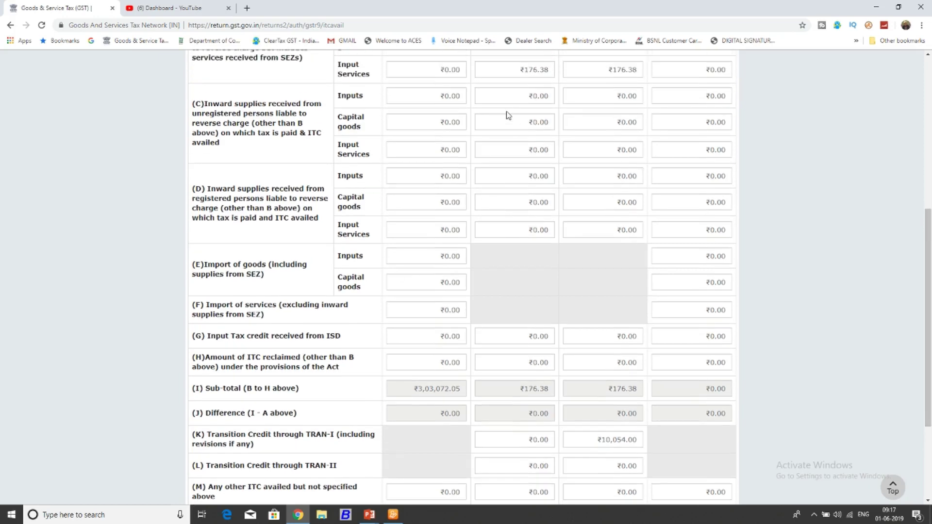